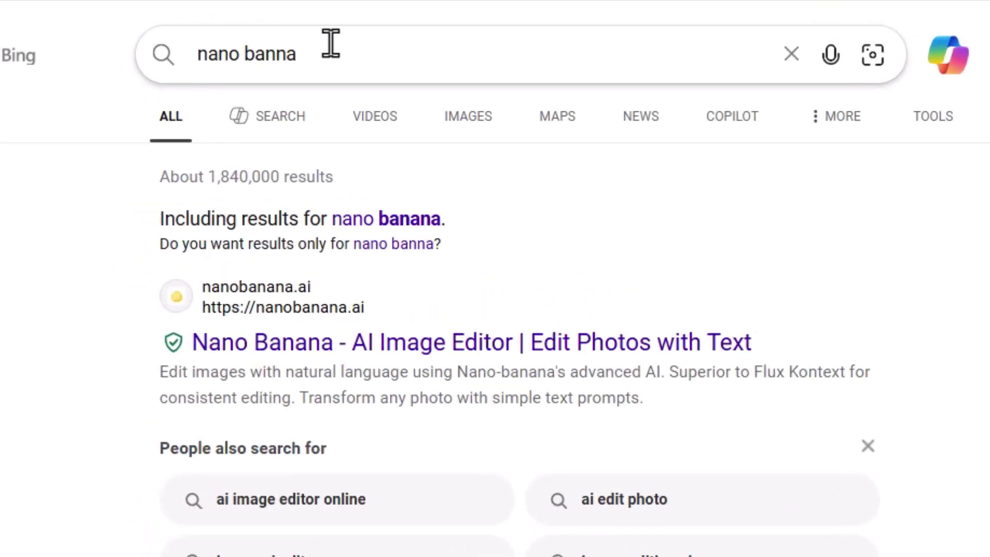
- Look through the web search results for nano banana and open the LMArena site from the llm arena results
scroll(237, 354, down, 10)
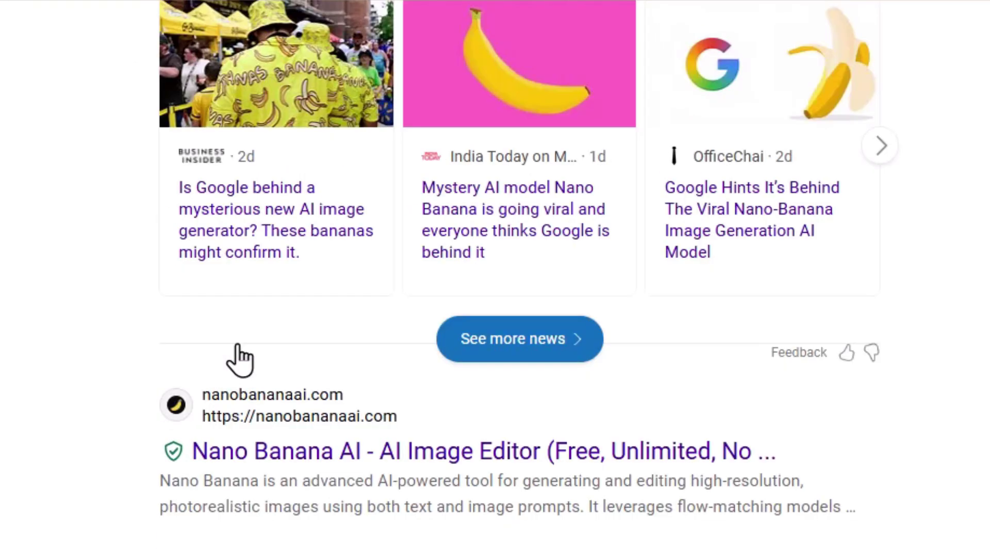
scroll(239, 355, down, 4)
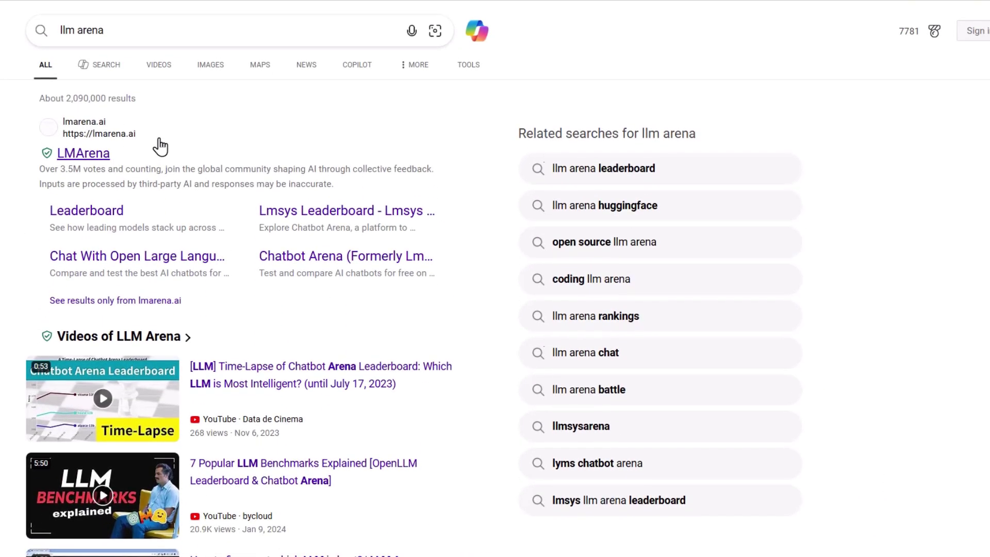
click(102, 153)
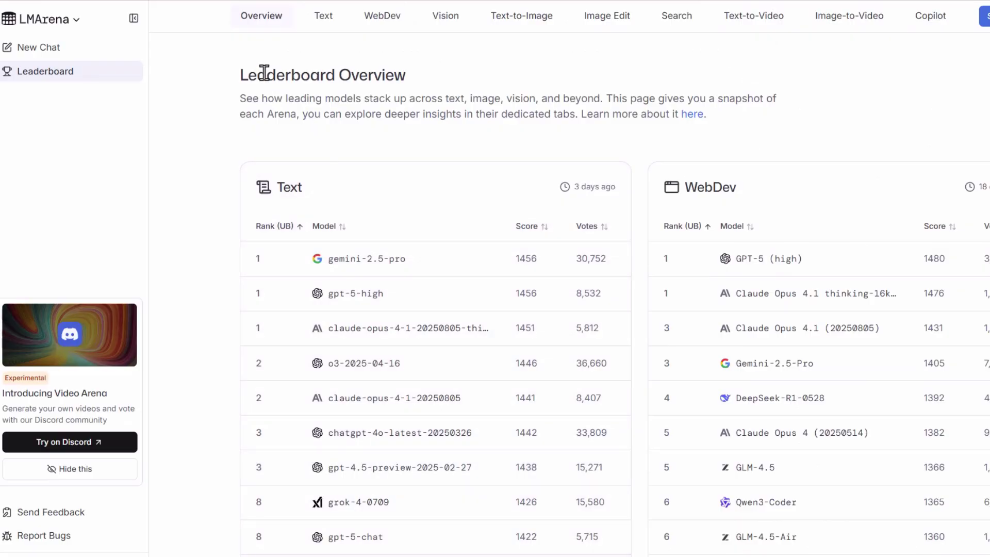
- Examine the Leaderboard Overview, including its Text and WebDev model rankings
drag(240, 74, 409, 73)
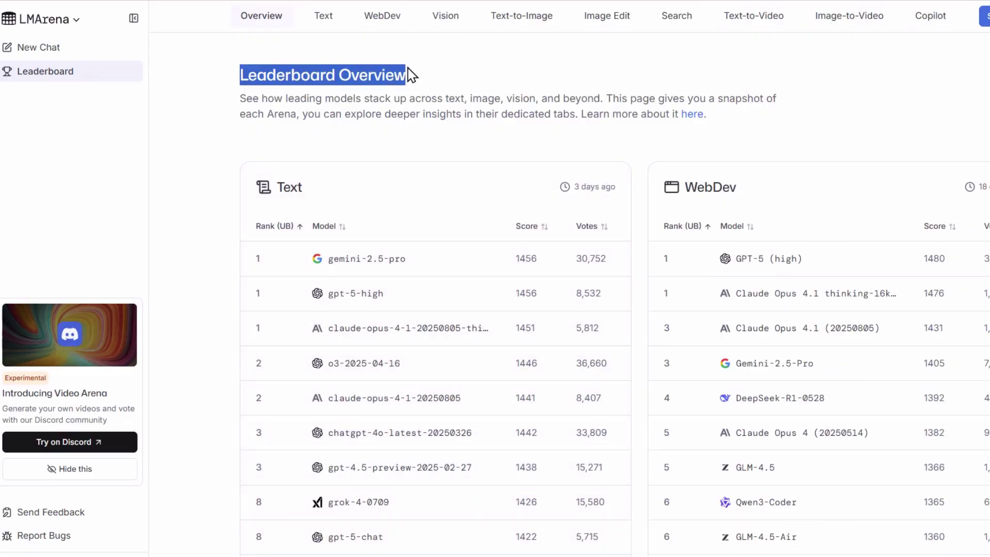
click(567, 101)
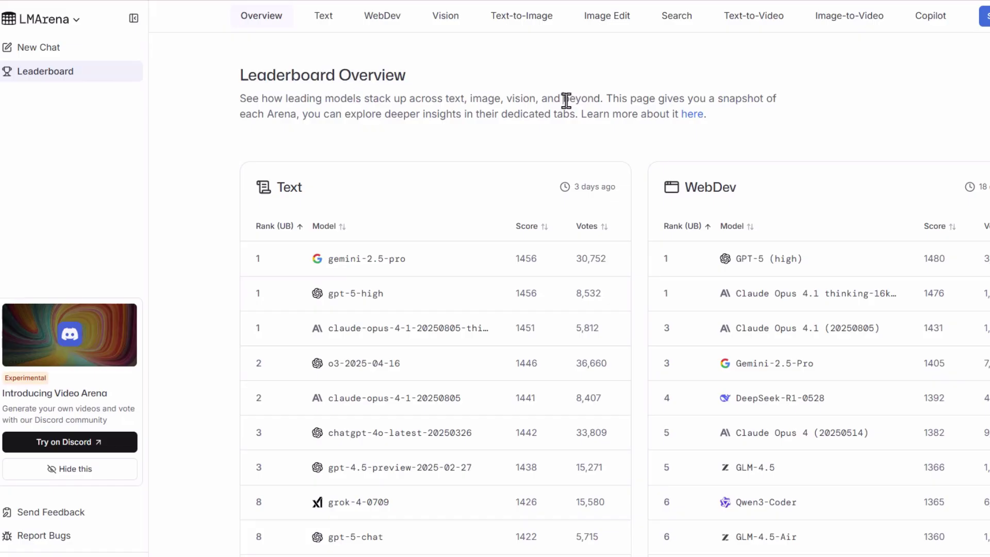
scroll(566, 100, down, 4)
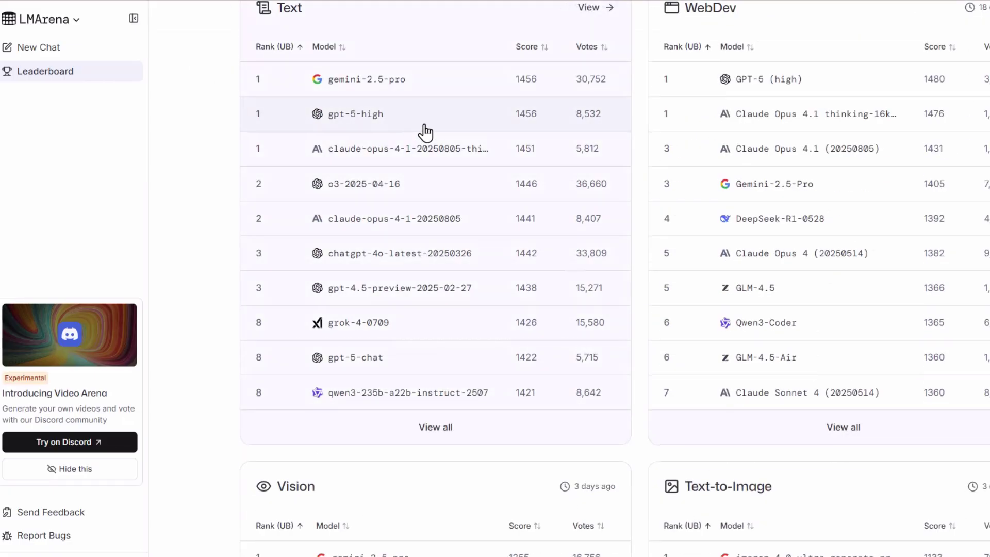
scroll(674, 186, up, 2)
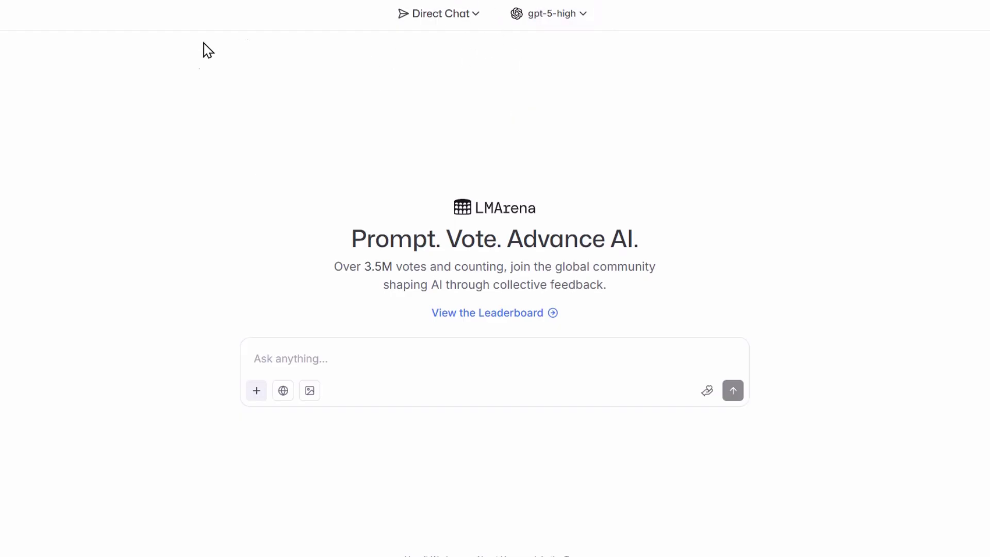
- Look through the list of chat models offered for Direct Chat, leaving the selection as it is
click(555, 14)
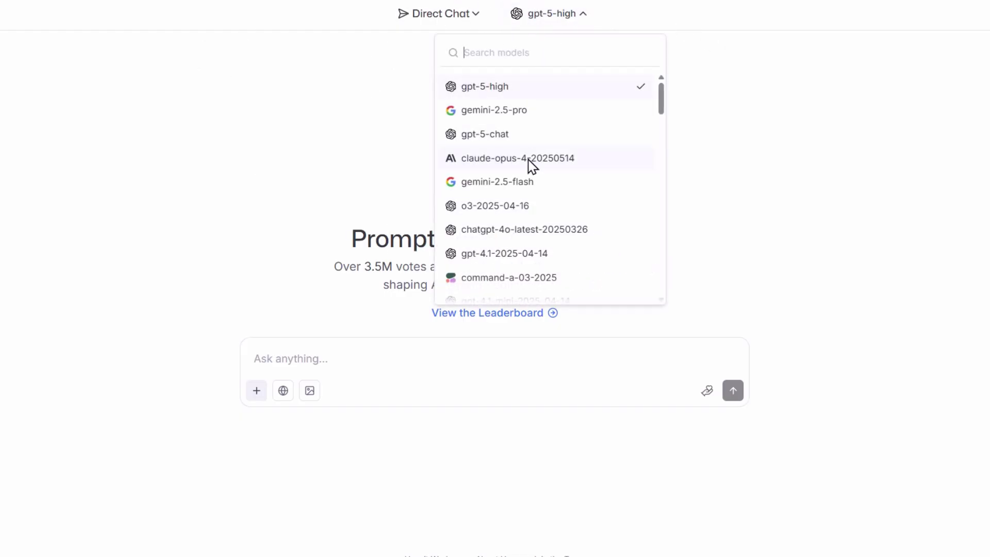
scroll(524, 214, down, 1)
scroll(523, 215, down, 3)
click(314, 351)
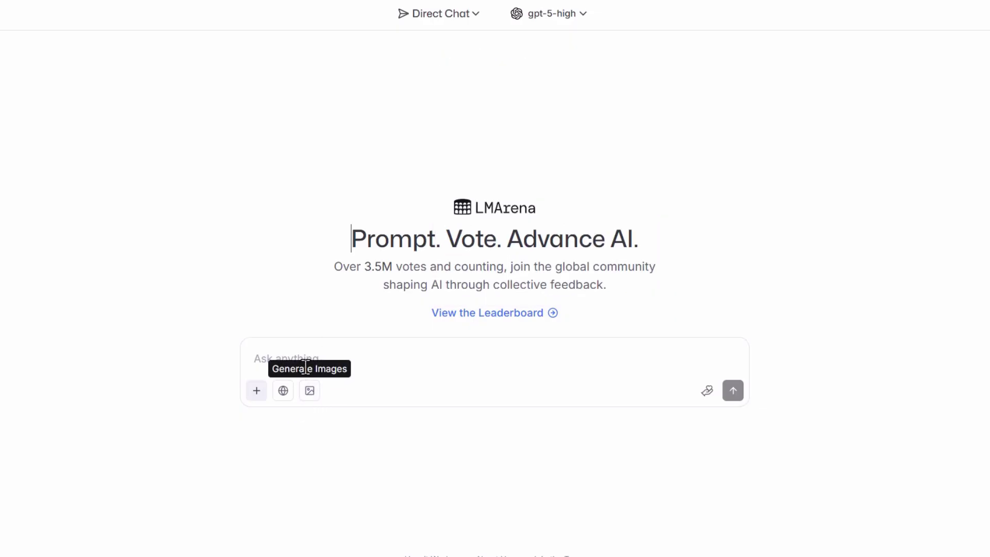
- Turn on image generation in Direct Chat and look through the image models, keeping imagen-4.0-generate-preview-06-06 selected
click(310, 392)
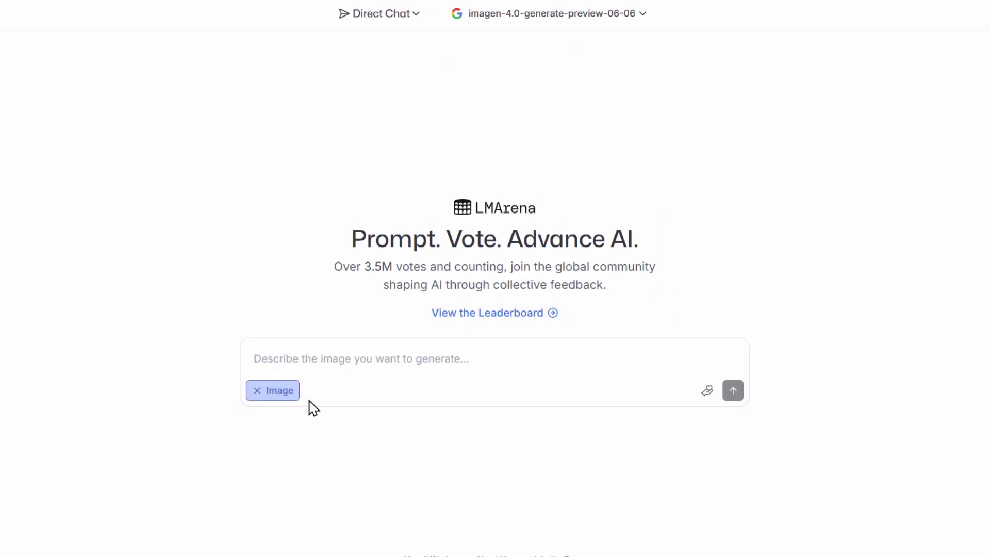
click(528, 18)
scroll(537, 149, down, 2)
scroll(515, 129, up, 2)
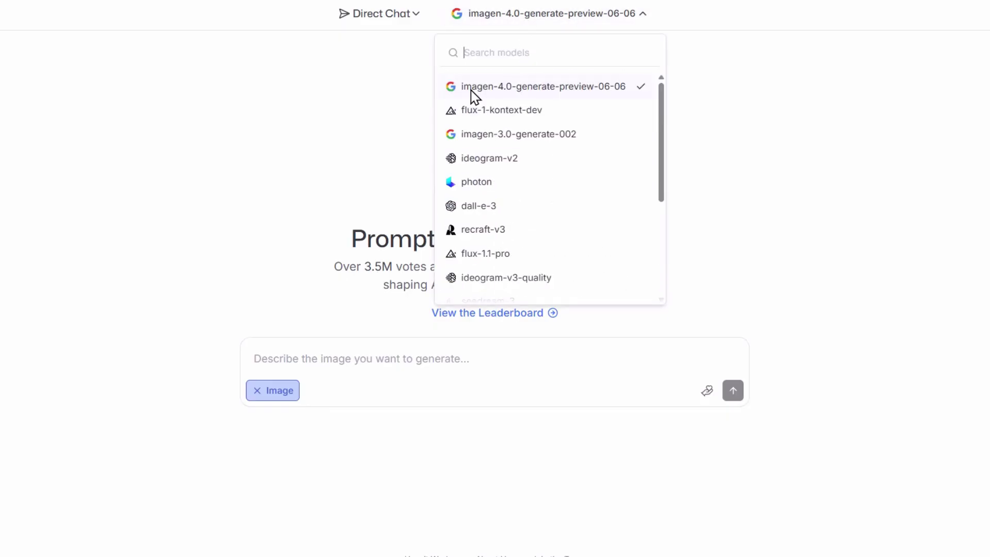
click(577, 96)
click(540, 19)
scroll(486, 139, down, 3)
scroll(487, 140, down, 1)
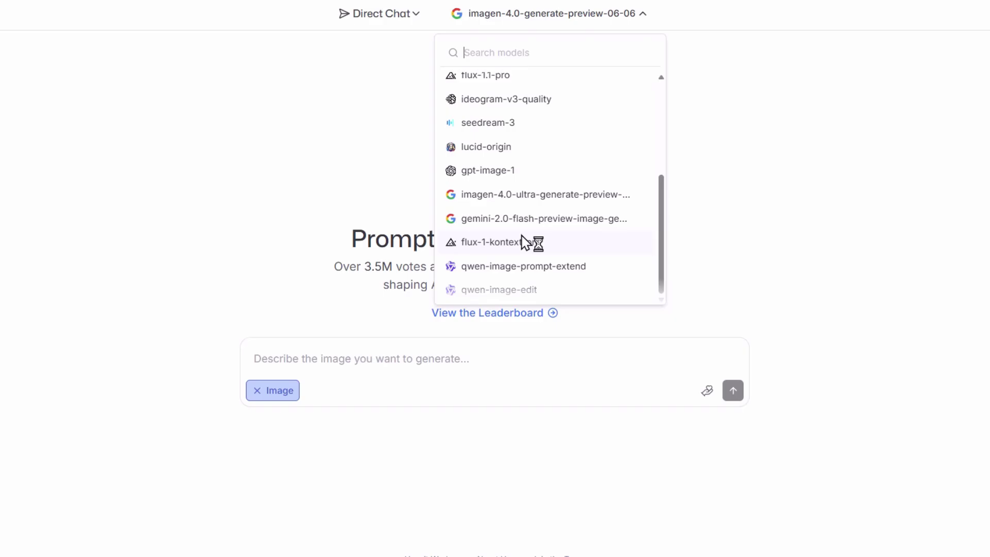
key(Escape)
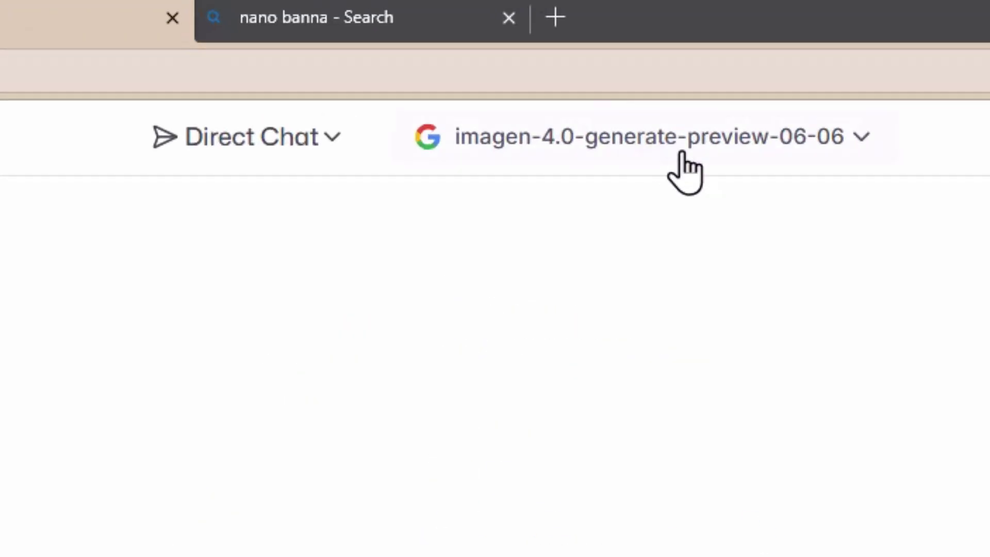
- Switch the chat mode from Direct Chat to Battle and turn on image generation
click(331, 137)
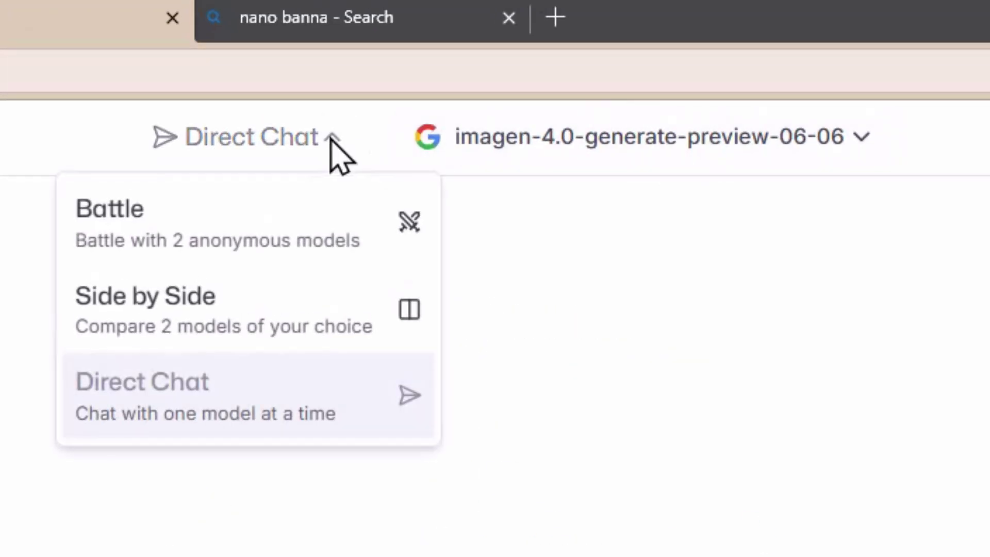
click(160, 227)
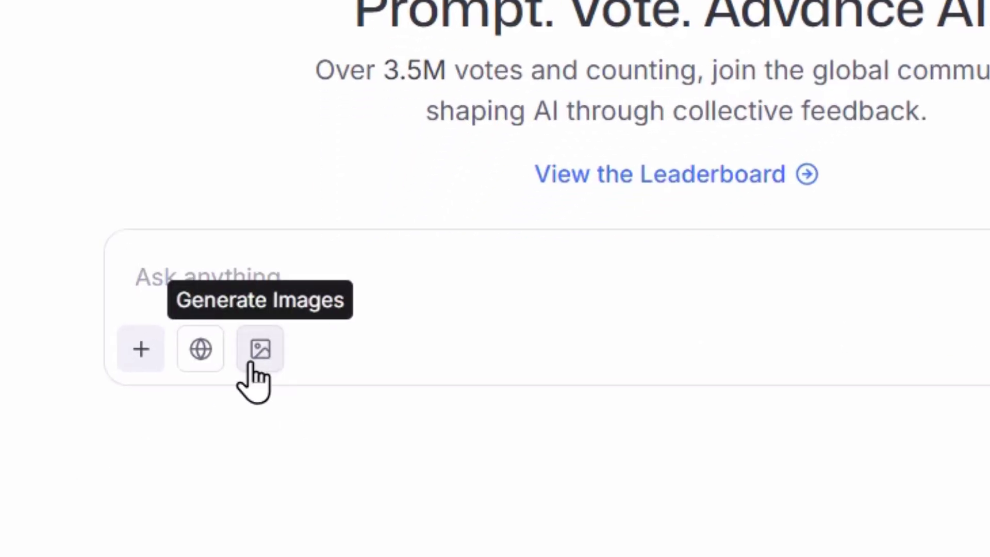
click(252, 361)
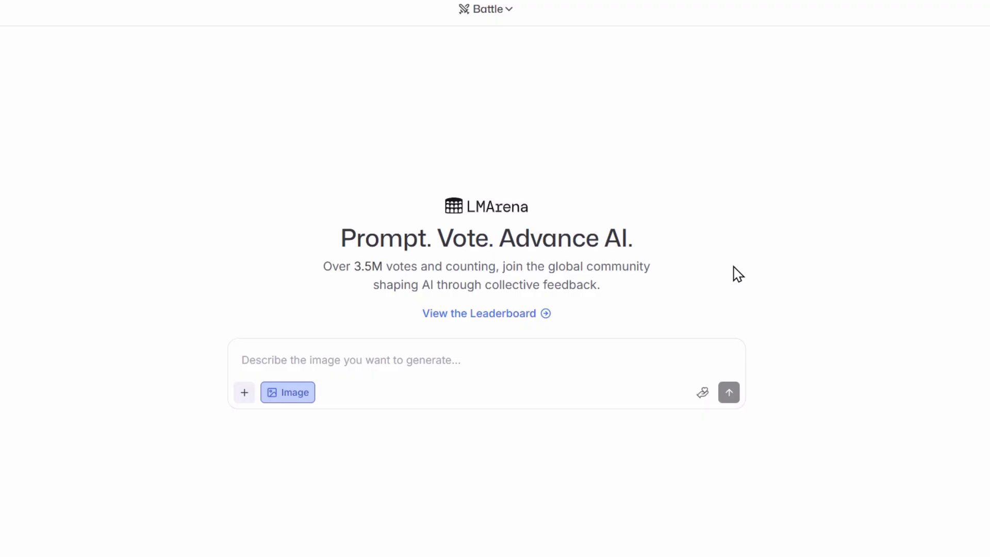
- Generate images with the prompt "a picture of a dog" and vote "Right is Better" on the two results
text(a pic)
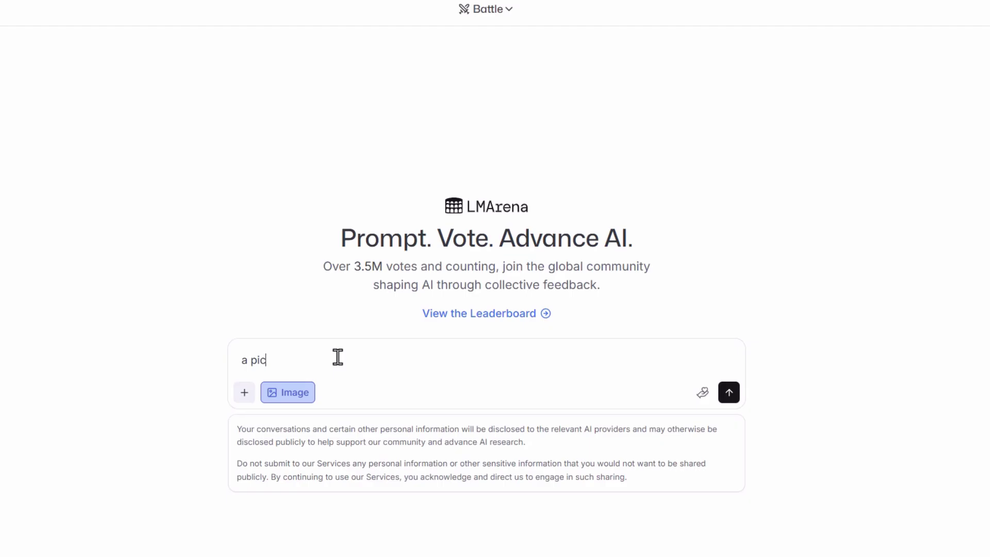
text(ture of a d)
text(og)
key(Return)
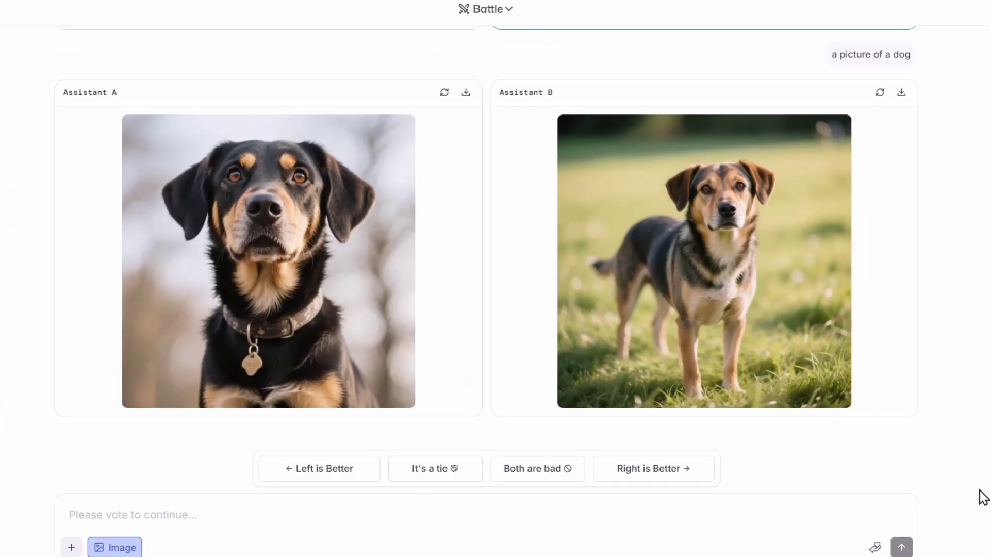
click(652, 479)
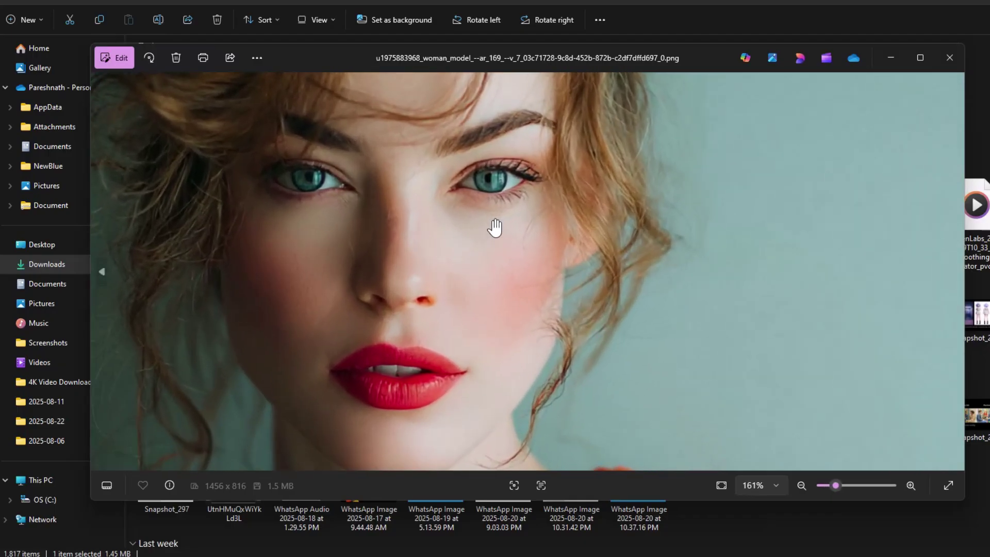
- Submit the woman's portrait with the prompt "chang the color of the eyes to red" and vote "Left is Better"
scroll(534, 220, down, 2)
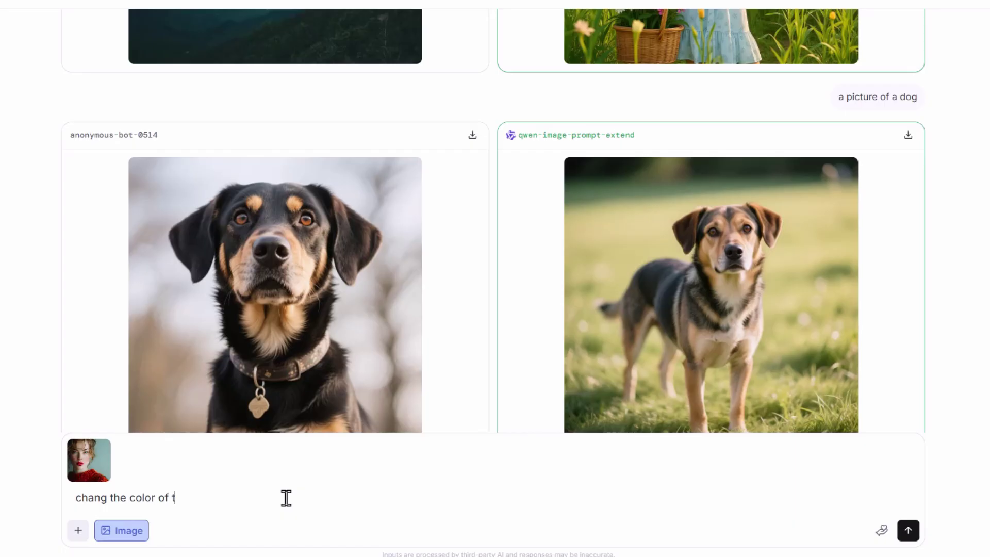
text(he eyes)
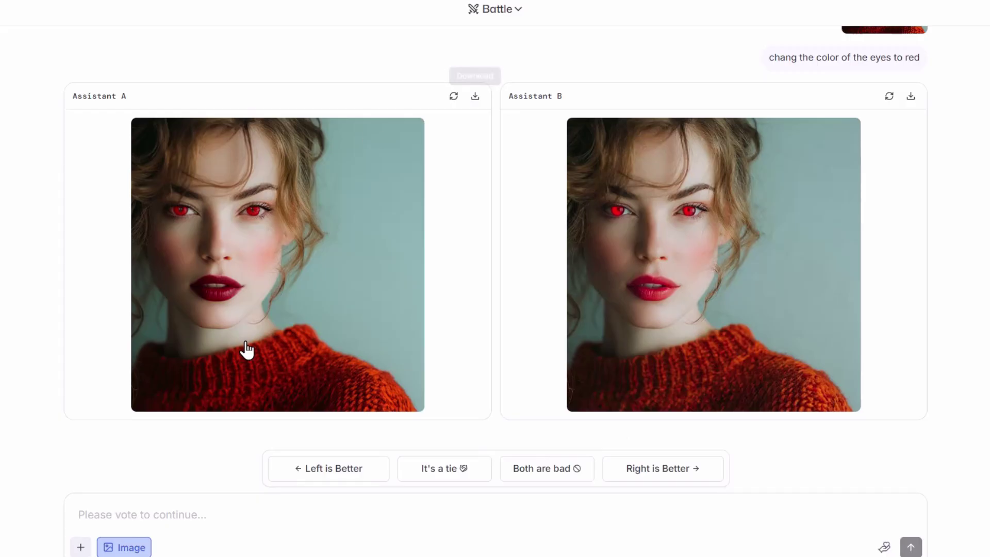
click(334, 468)
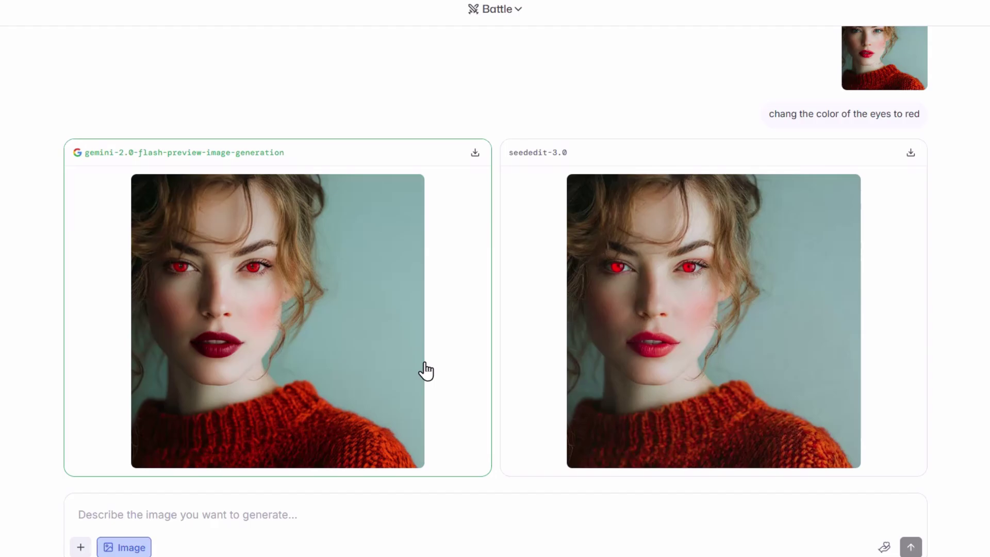
- Attach the black-and-white portrait, submit it with the prompt "add color to this image", and vote "Left is Better"
key(ctrl+v)
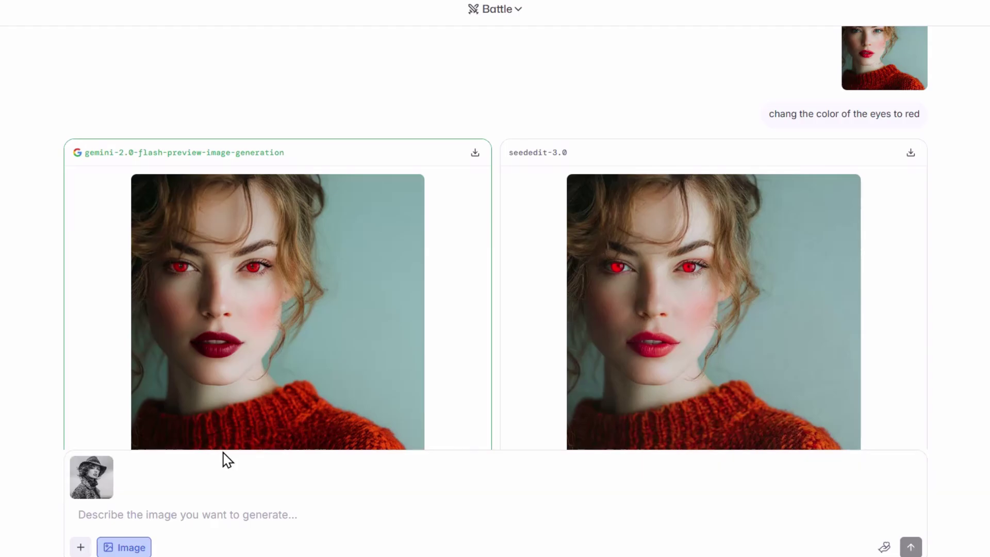
text(add color)
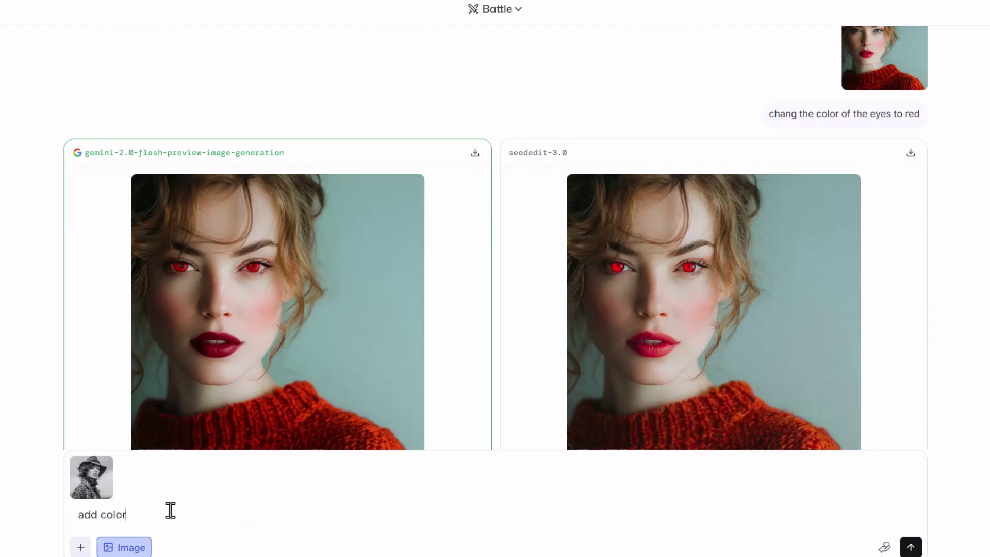
text( to this image)
key(Return)
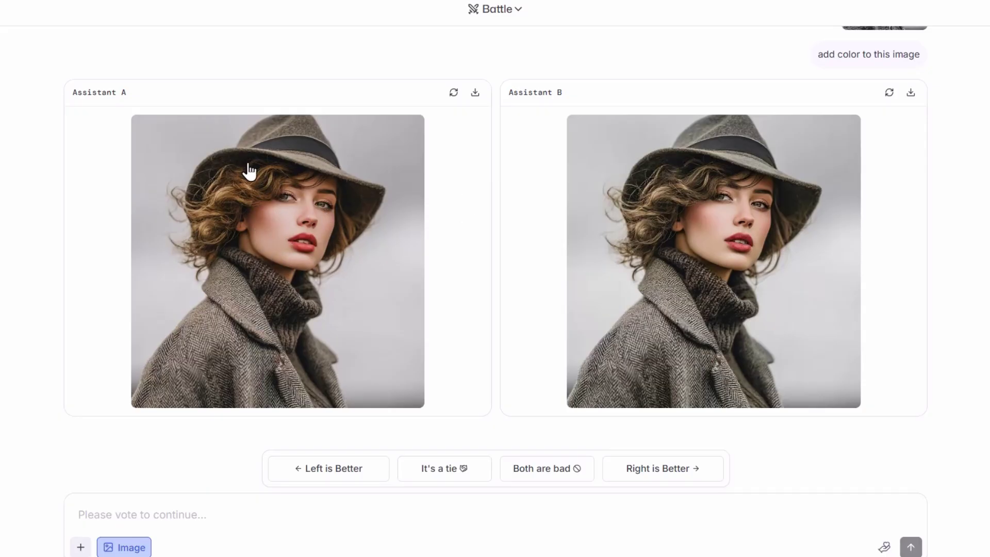
click(316, 471)
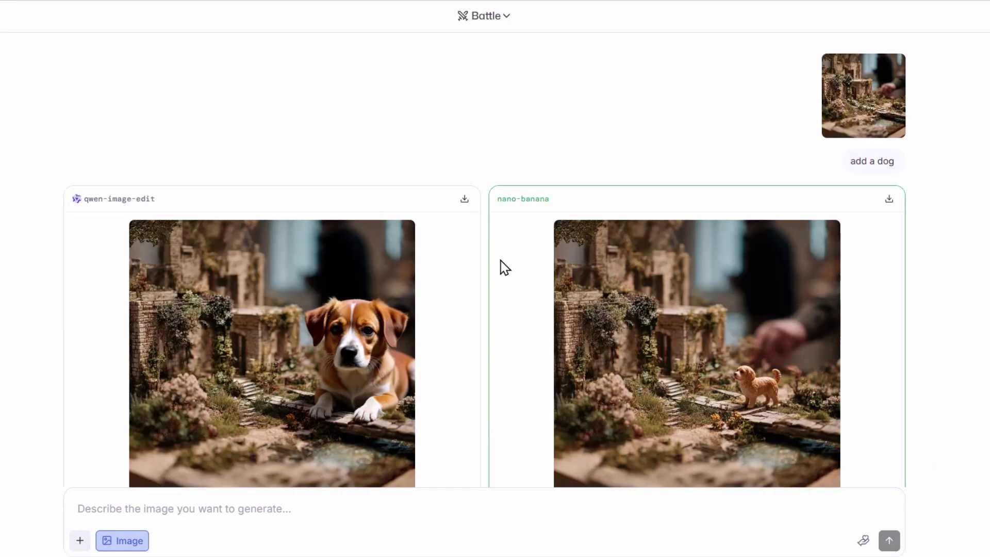
- Compare the enlarged qwen-image-edit and nano-banana results for the "add a dog" prompt
scroll(480, 238, down, 1)
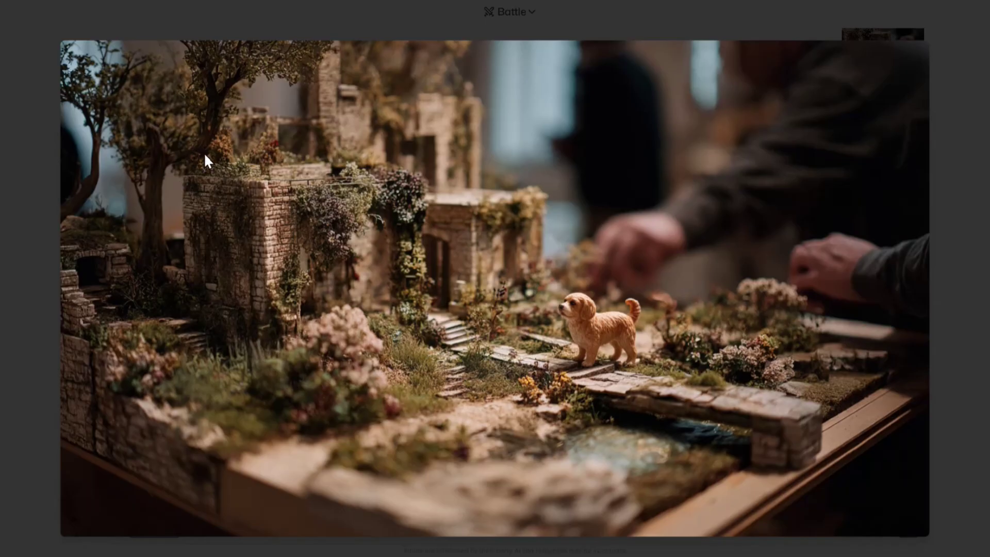
key(Escape)
drag(130, 169, 126, 161)
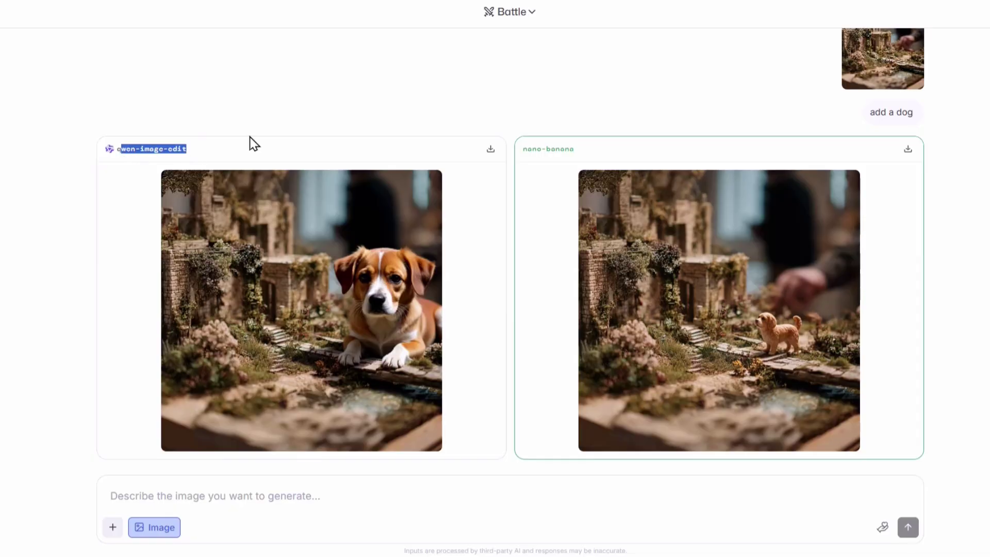
click(314, 89)
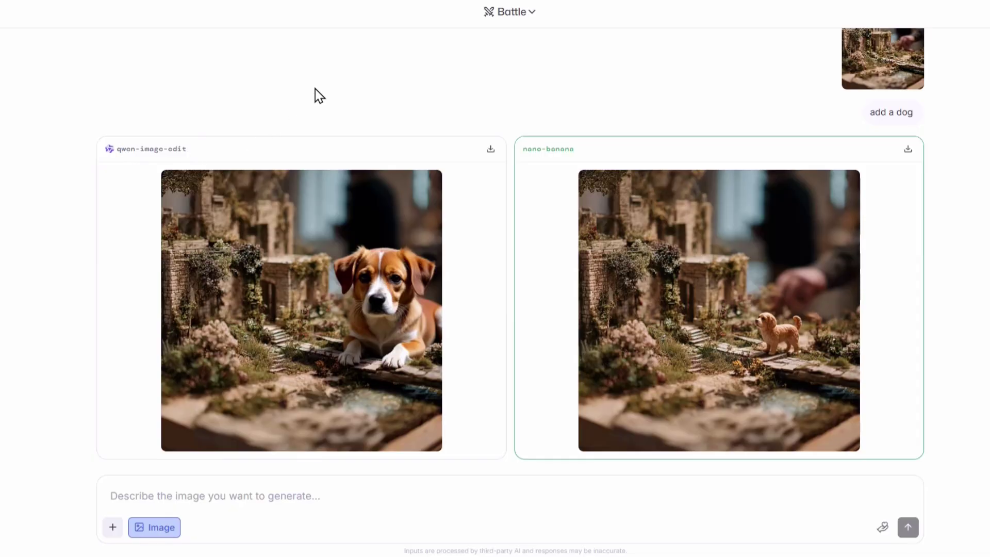
click(330, 218)
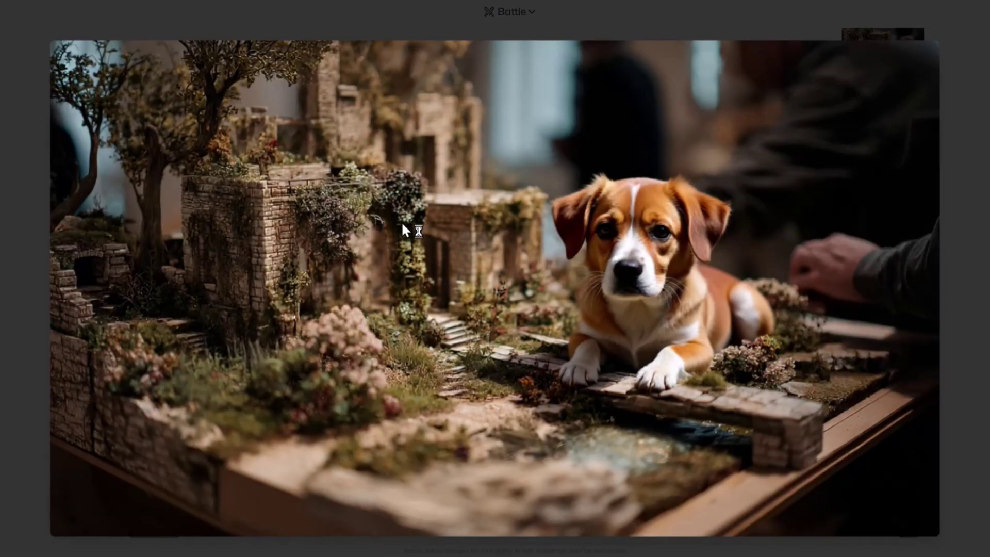
key(Escape)
click(658, 258)
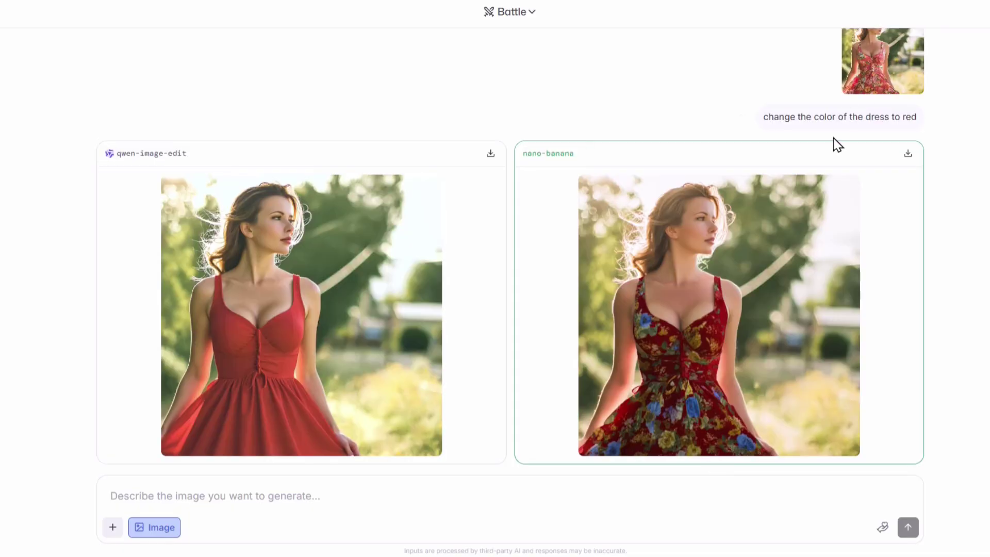
- Compare the original floral dress photo with the enlarged nano-banana and qwen-image-edit results for the red dress prompt
scroll(877, 147, up, 1)
click(876, 133)
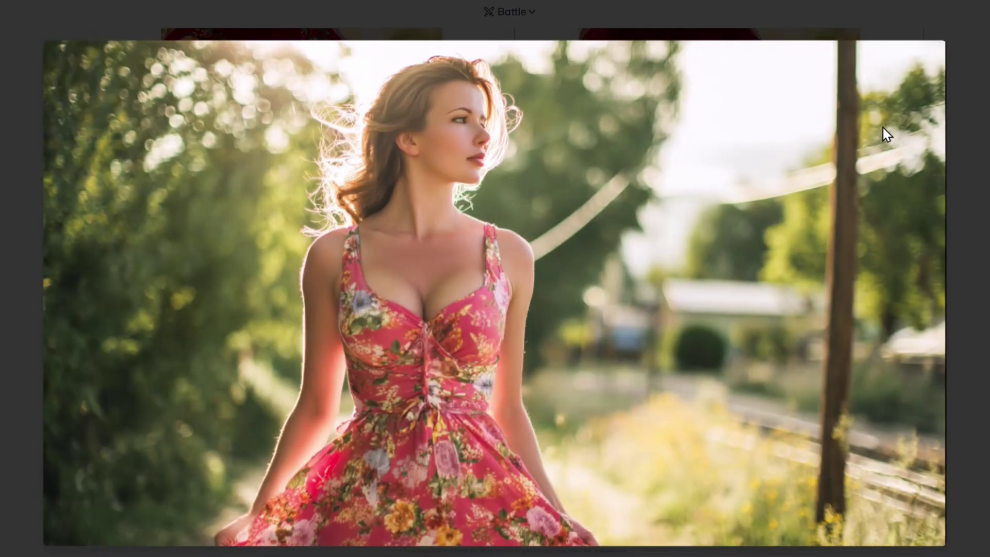
click(752, 231)
click(648, 316)
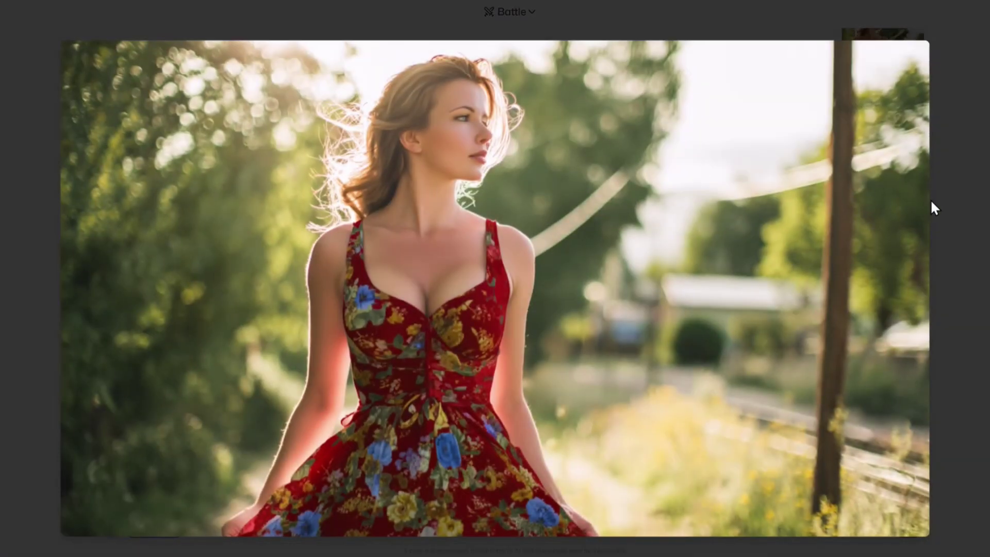
click(469, 361)
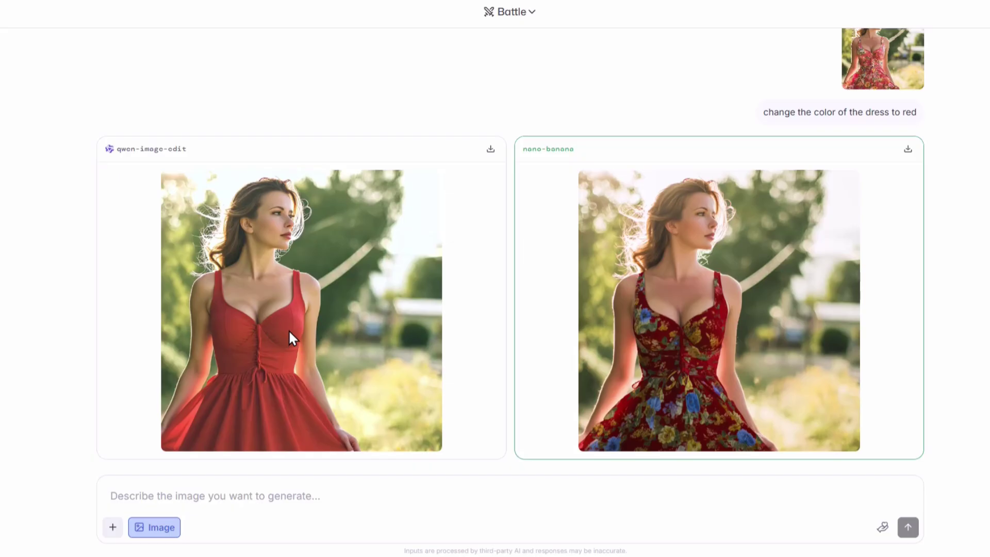
click(289, 330)
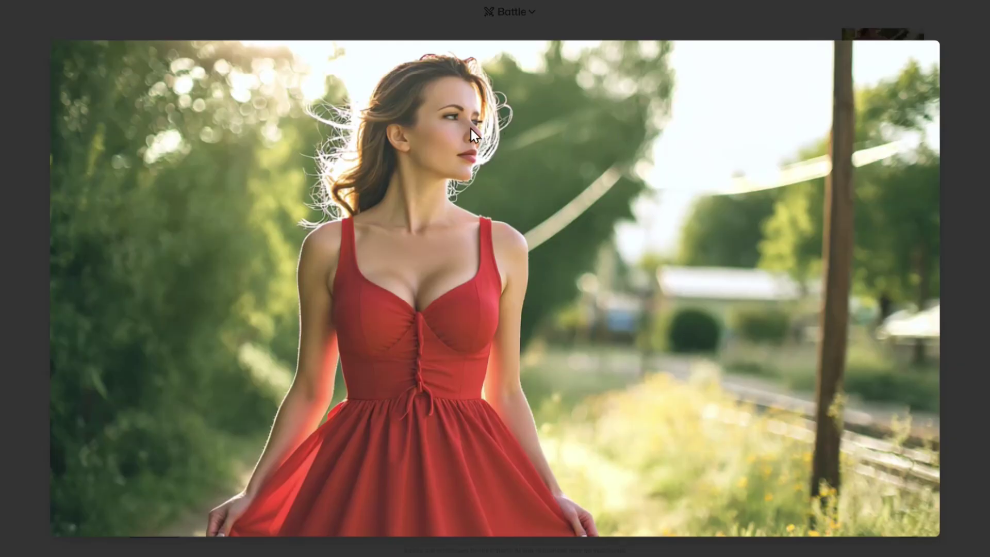
- Examine the dress pattern and background in the enlarged nano-banana result again, checking it against the original photo and the qwen-image-edit version
key(Escape)
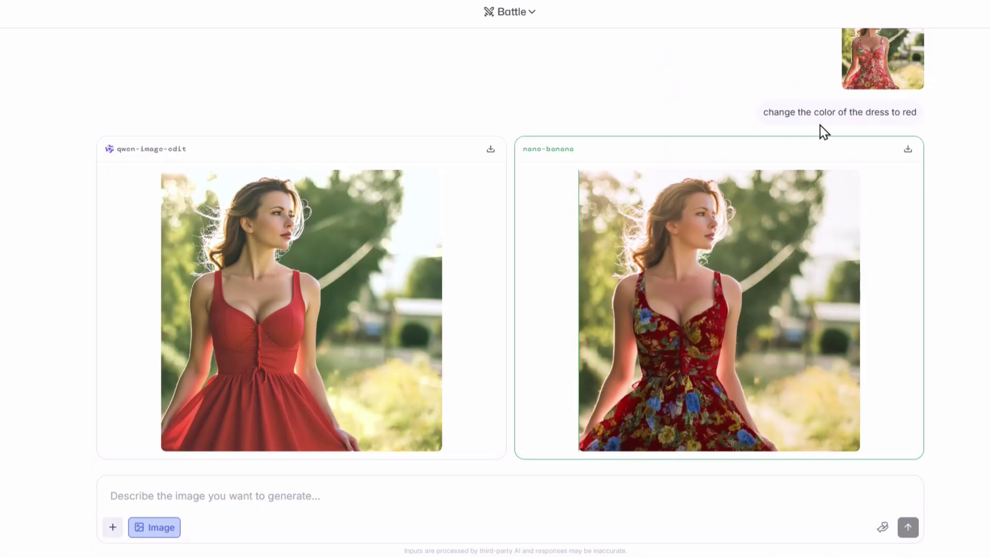
click(784, 189)
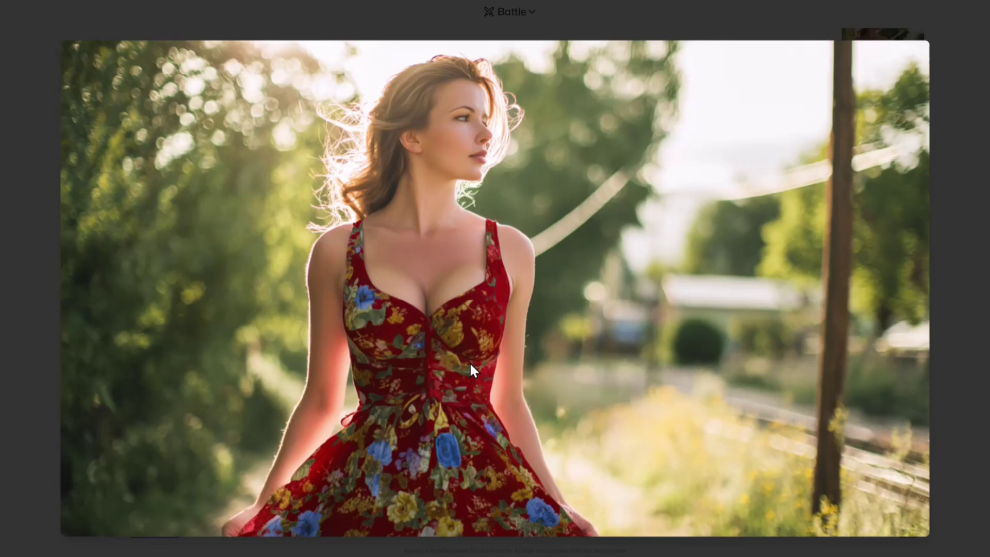
key(Right)
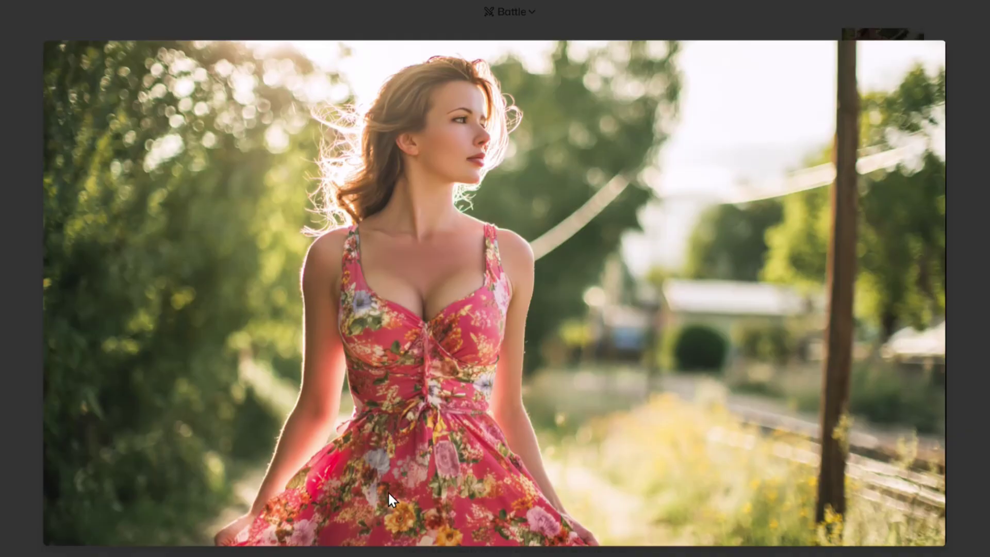
key(Escape)
click(688, 287)
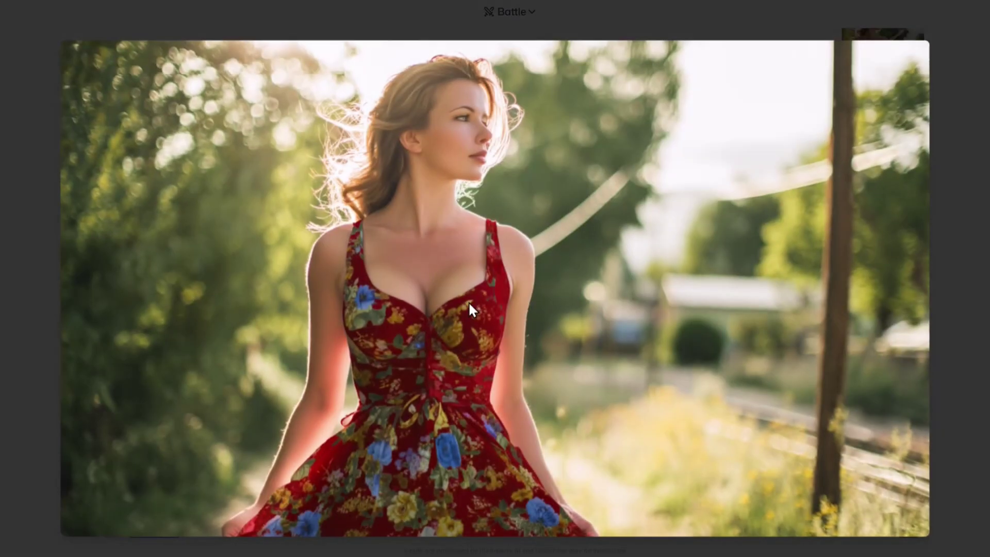
key(Escape)
click(288, 335)
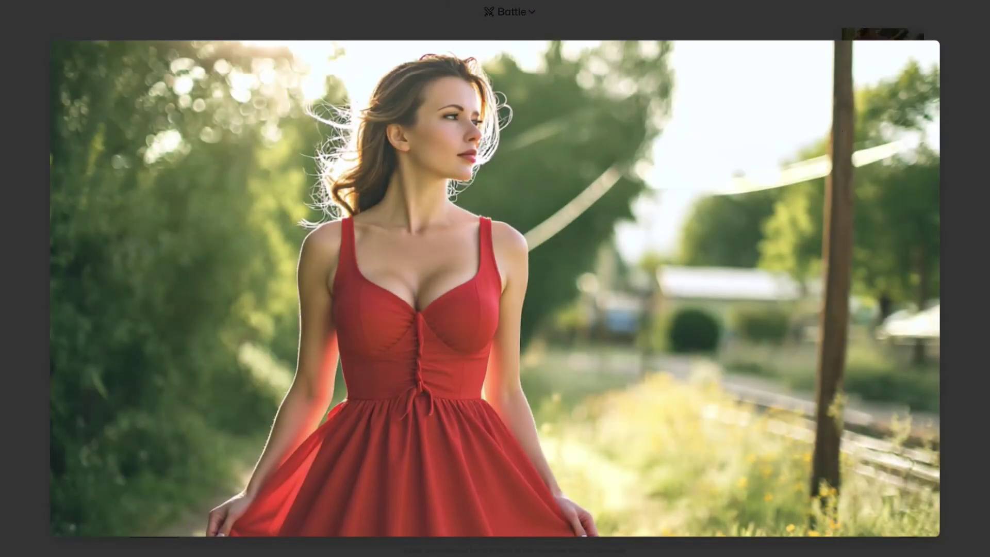
key(Escape)
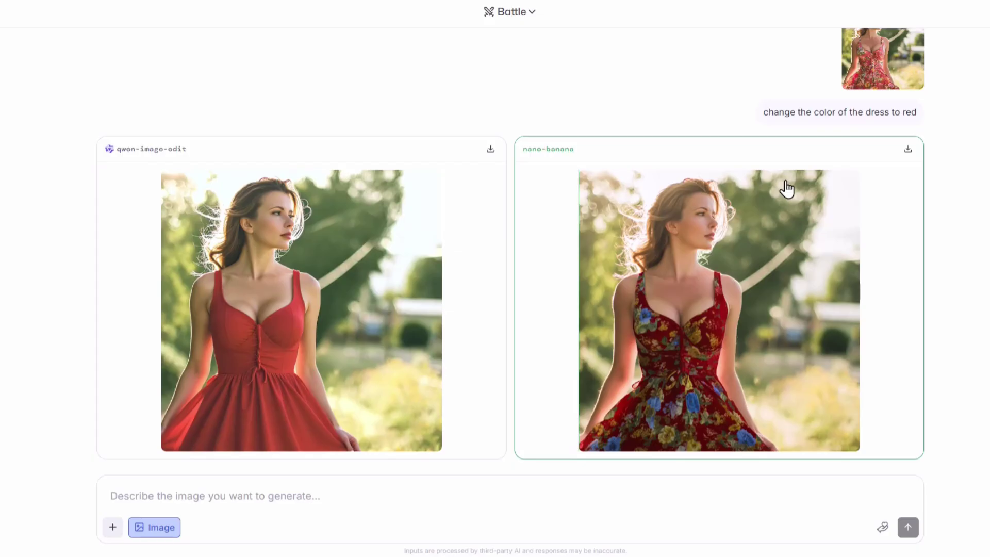
- Switch to the Bing search for "llm arena"
click(160, 13)
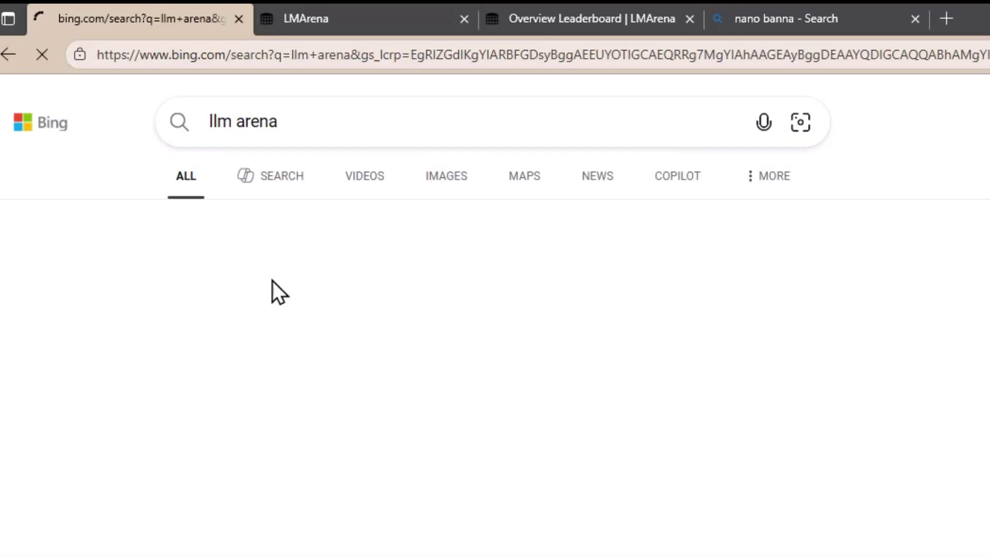